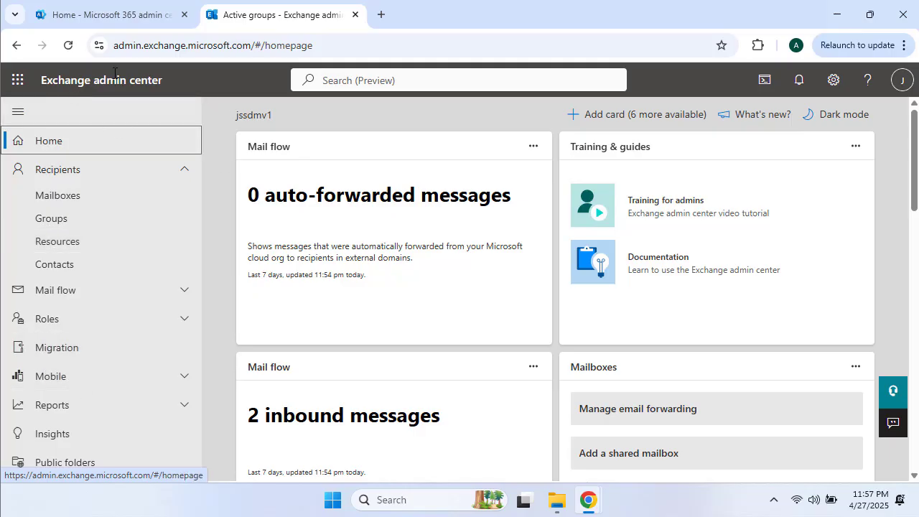
Open the recipient groups page and show the dynamic distribution lists.
{"action": "left_click", "coordinate": [91, 171]}
{"action": "left_click", "coordinate": [94, 171]}
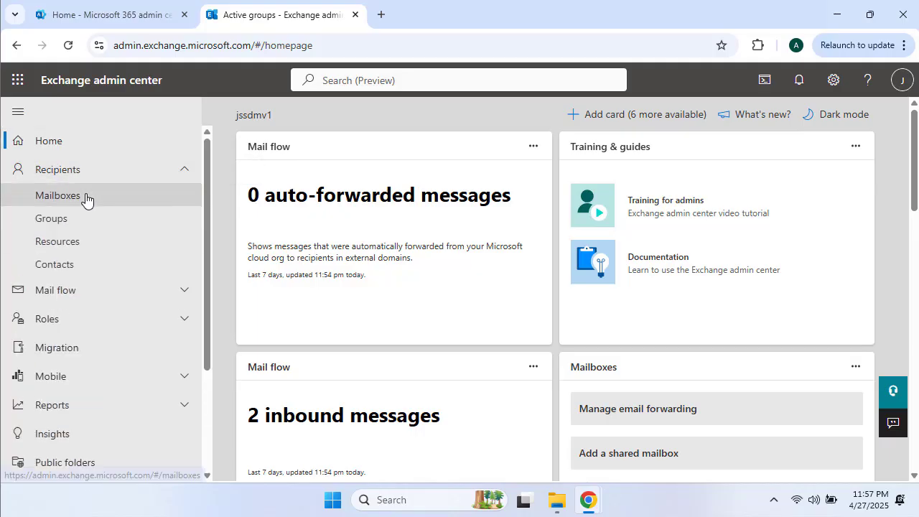
{"action": "left_click", "coordinate": [60, 224]}
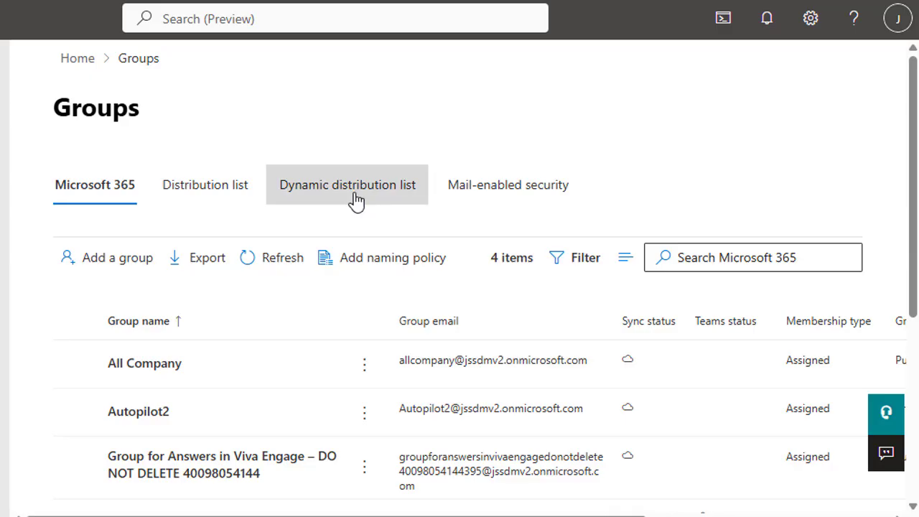
{"action": "left_click", "coordinate": [366, 191]}
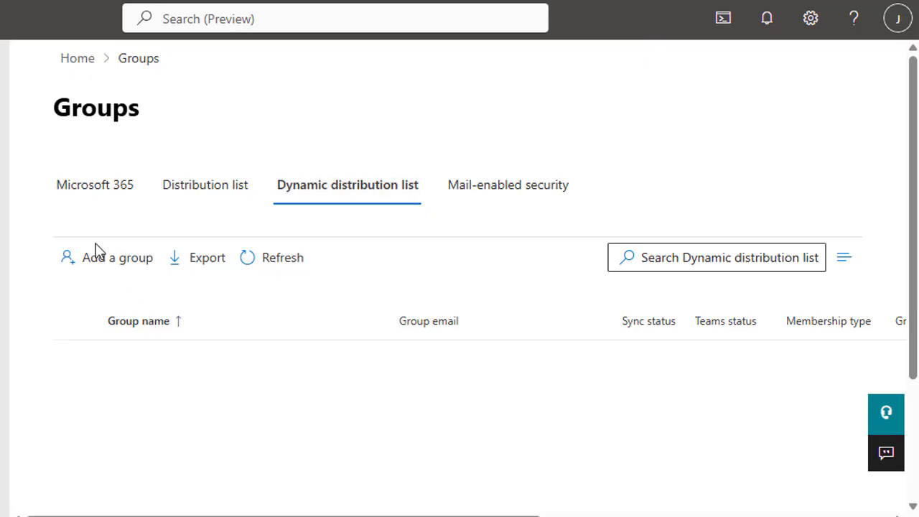
Start adding a group from the Microsoft 365 groups list, examine the available group types, and cancel the wizard.
{"action": "left_click", "coordinate": [121, 194]}
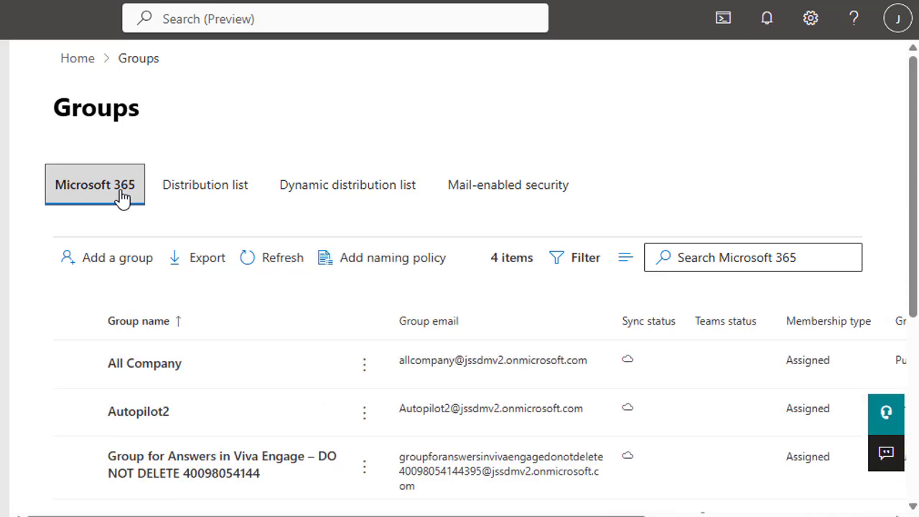
{"action": "left_click", "coordinate": [113, 267]}
{"action": "scroll", "coordinate": [420, 296], "scroll_direction": "down", "scroll_amount": 3}
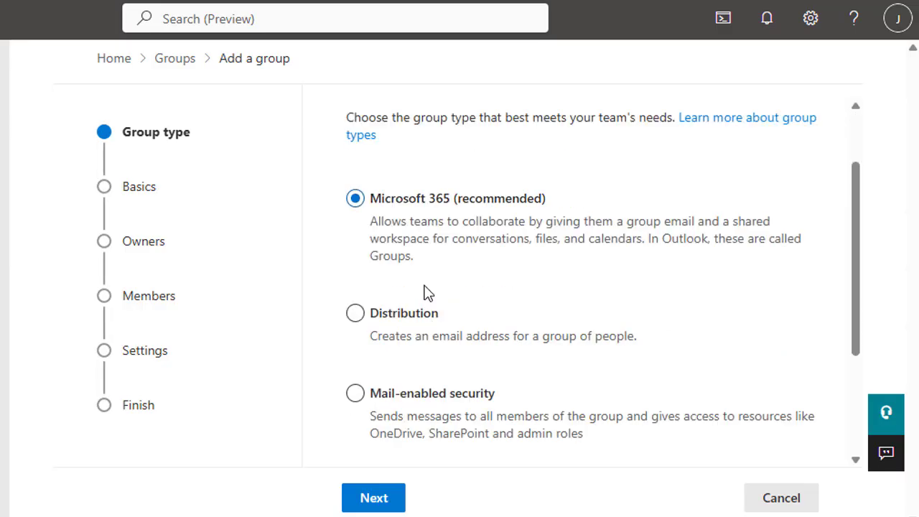
{"action": "scroll", "coordinate": [428, 292], "scroll_direction": "up", "scroll_amount": 1}
{"action": "scroll", "coordinate": [429, 289], "scroll_direction": "up", "scroll_amount": 2}
{"action": "scroll", "coordinate": [432, 281], "scroll_direction": "down", "scroll_amount": 2}
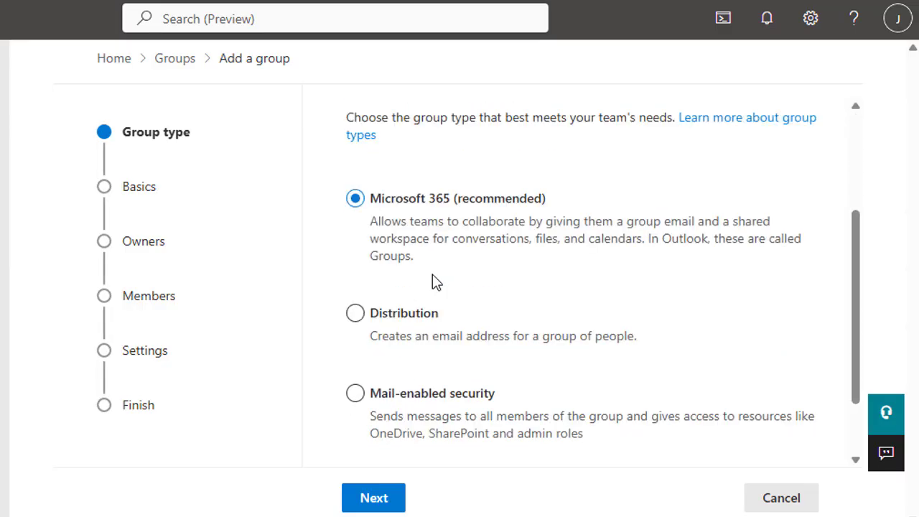
{"action": "scroll", "coordinate": [434, 282], "scroll_direction": "down", "scroll_amount": 3}
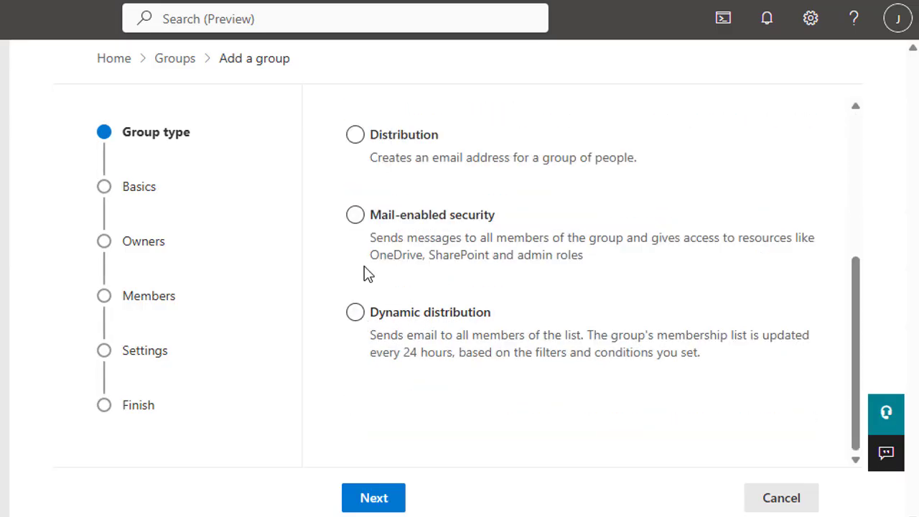
{"action": "scroll", "coordinate": [374, 277], "scroll_direction": "up", "scroll_amount": 3}
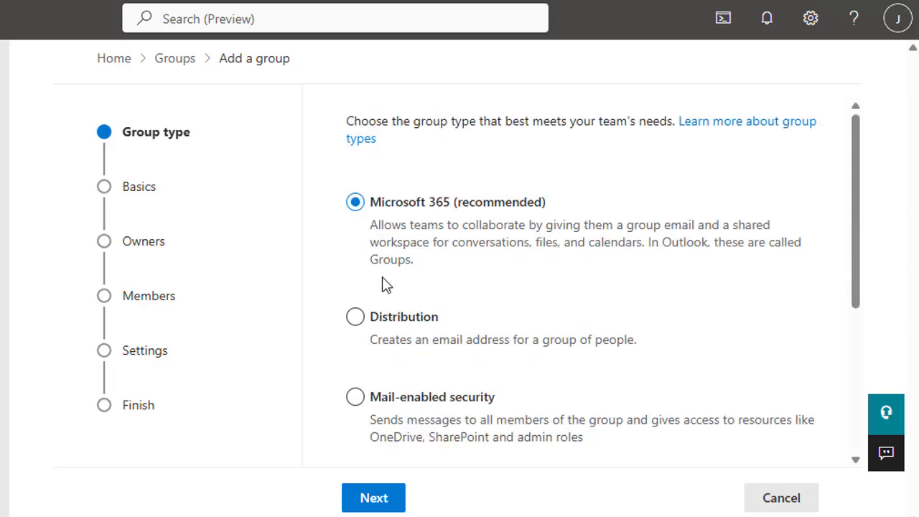
{"action": "left_click", "coordinate": [774, 499]}
{"action": "left_click", "coordinate": [360, 305]}
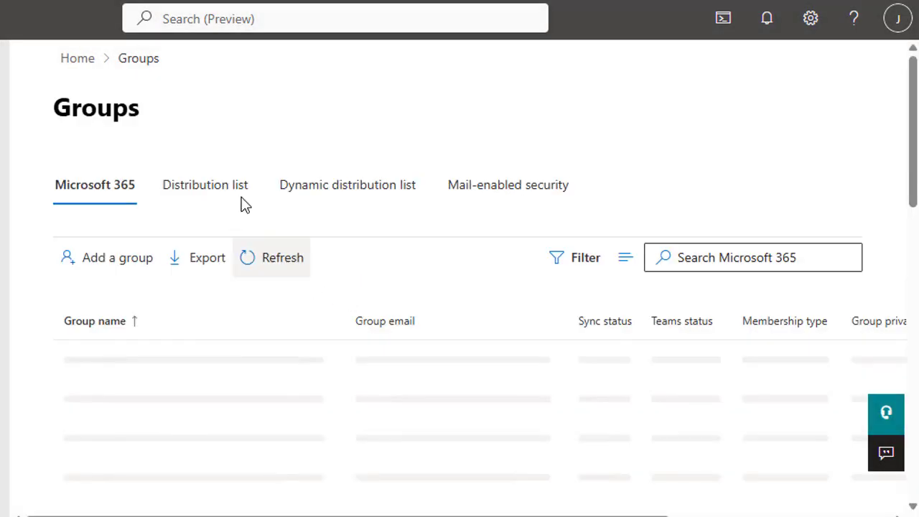
{"action": "left_click", "coordinate": [353, 193]}
{"action": "left_click", "coordinate": [127, 263]}
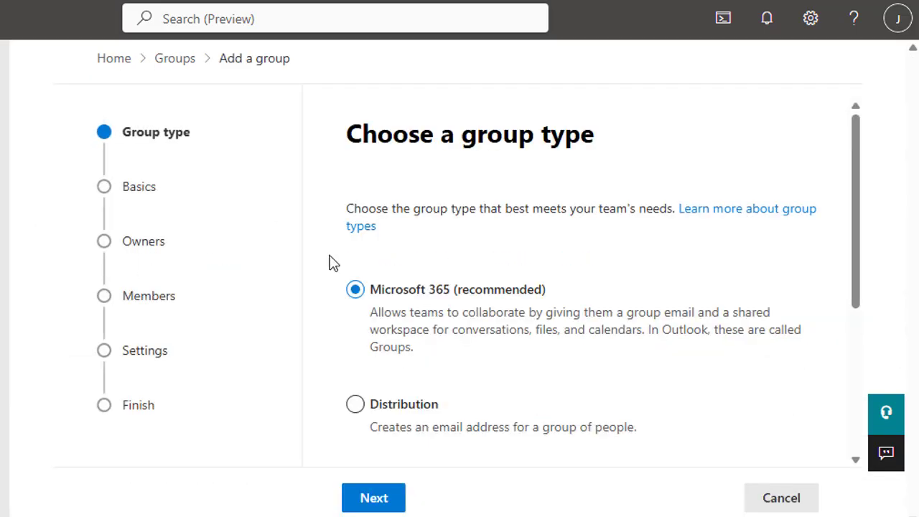
{"action": "left_click", "coordinate": [783, 499]}
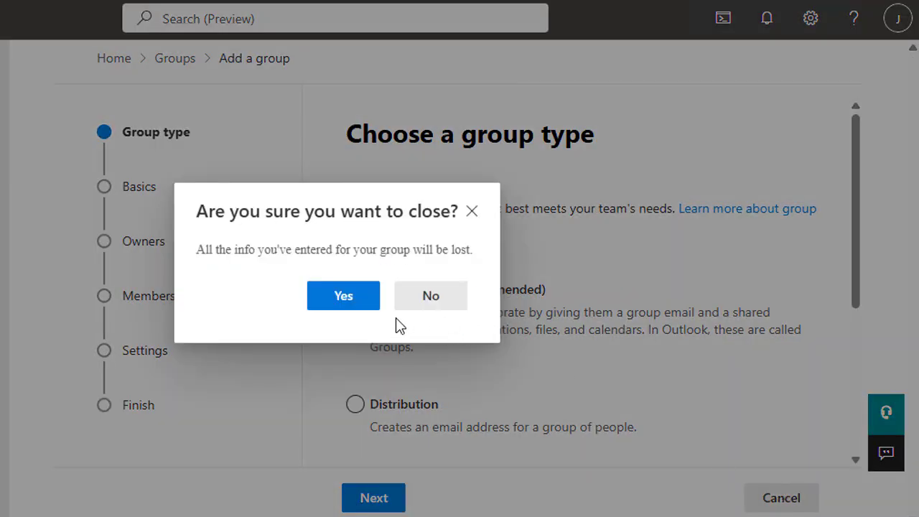
{"action": "left_click", "coordinate": [345, 311]}
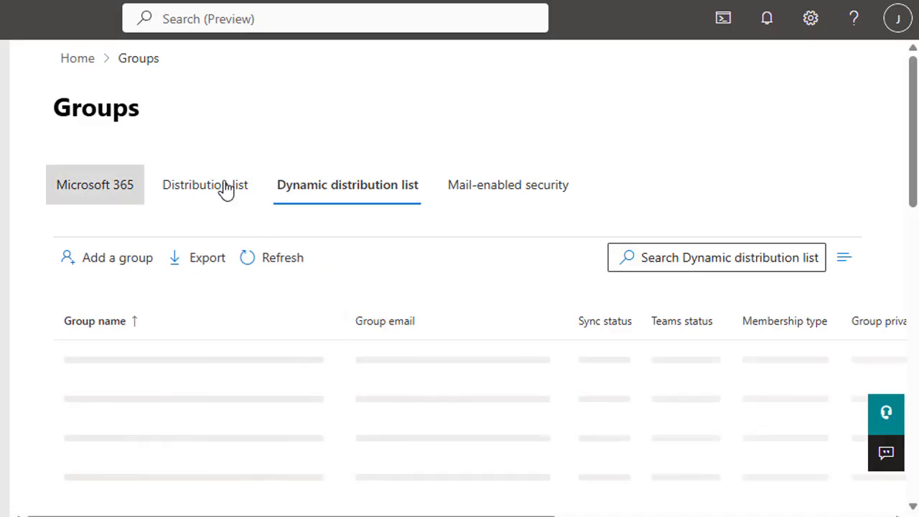
Start adding a new group, choose Dynamic distribution as its type, and continue to the basics.
{"action": "left_click", "coordinate": [126, 273]}
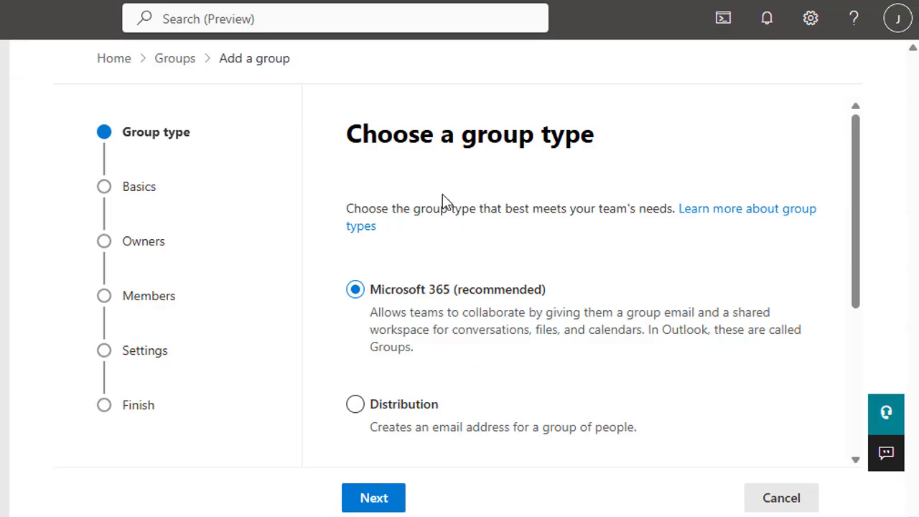
{"action": "scroll", "coordinate": [540, 183], "scroll_direction": "down", "scroll_amount": 1}
{"action": "scroll", "coordinate": [535, 204], "scroll_direction": "up", "scroll_amount": 1}
{"action": "scroll", "coordinate": [543, 179], "scroll_direction": "down", "scroll_amount": 3}
{"action": "left_click", "coordinate": [355, 314]}
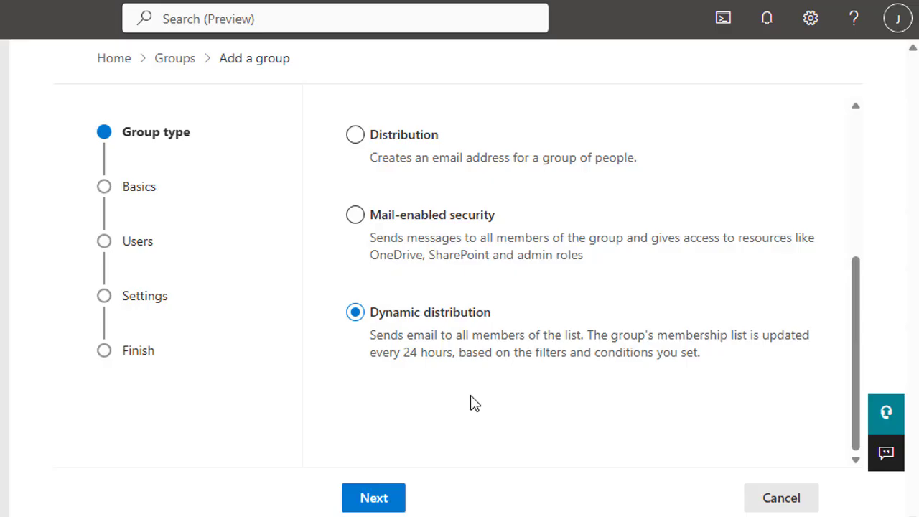
{"action": "left_click", "coordinate": [372, 501]}
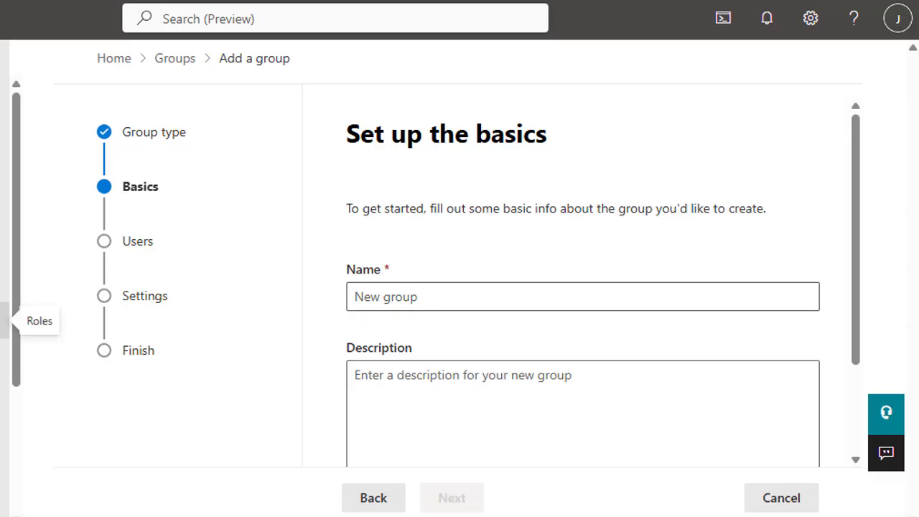
Name the group "All Sales Staff", describe it as "Dynamic group for all employees in the Sales department", and continue to user assignment.
{"action": "left_click", "coordinate": [435, 297]}
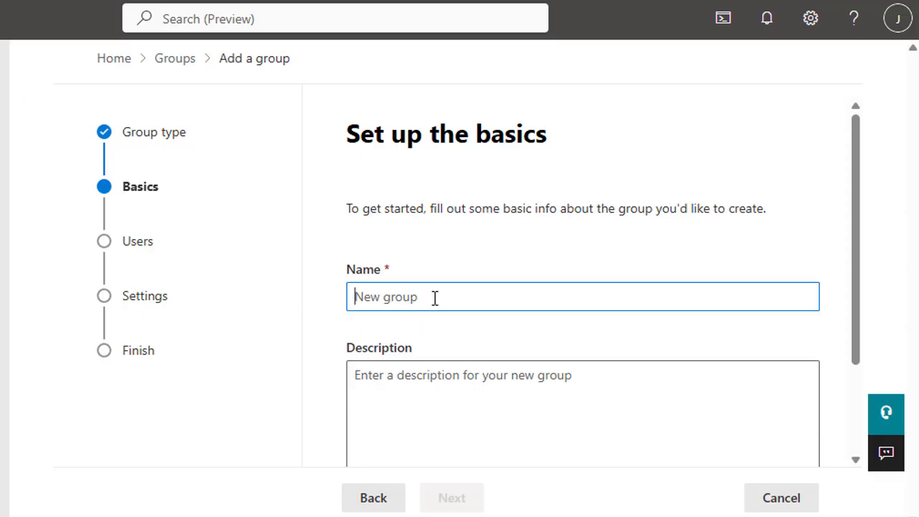
{"action": "type", "text": "All Sales Staff"}
{"action": "left_click", "coordinate": [510, 380]}
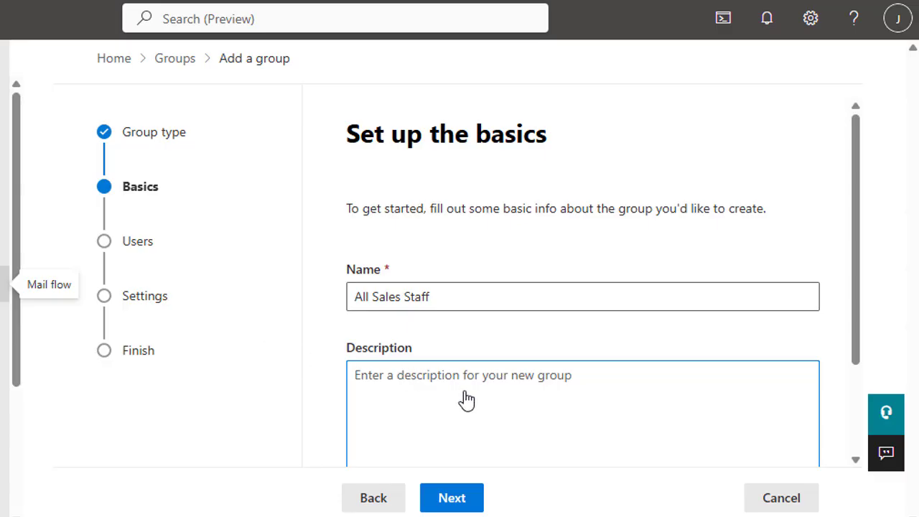
{"action": "type", "text": "Dynamic group for all employees in the Sales department"}
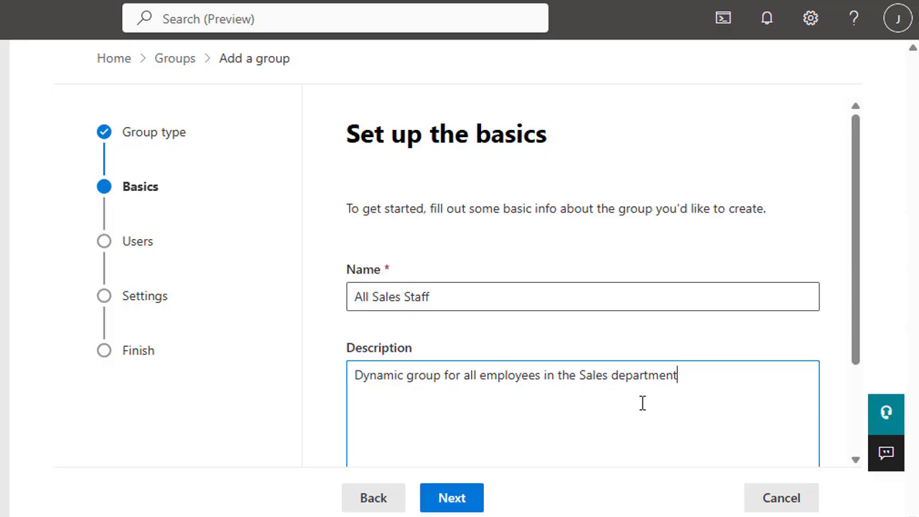
{"action": "left_click", "coordinate": [470, 501]}
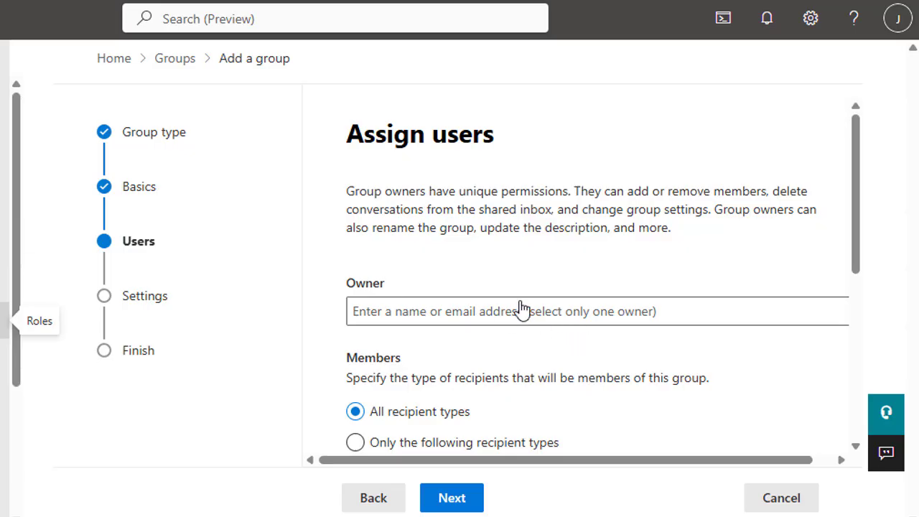
Search the owner candidates for "jss" and assign JSStestuser2 as the group's owner.
{"action": "left_click", "coordinate": [485, 315]}
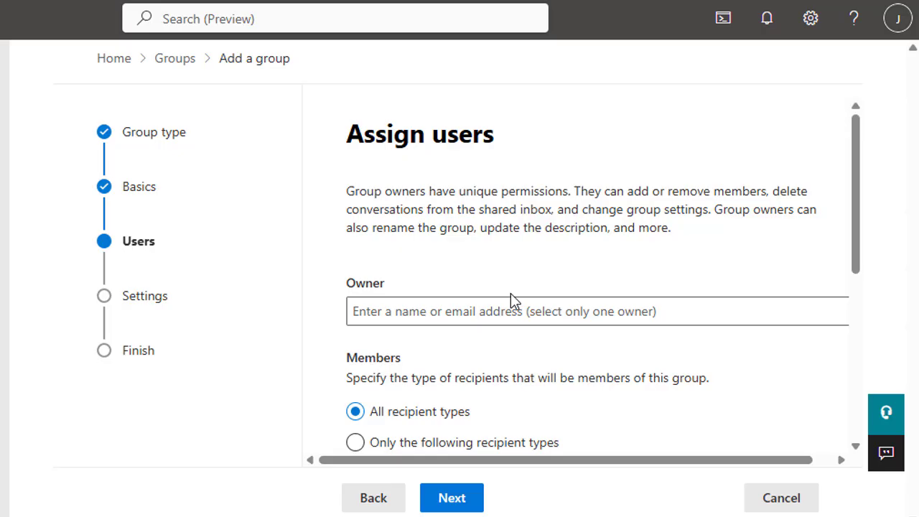
{"action": "left_click", "coordinate": [427, 320]}
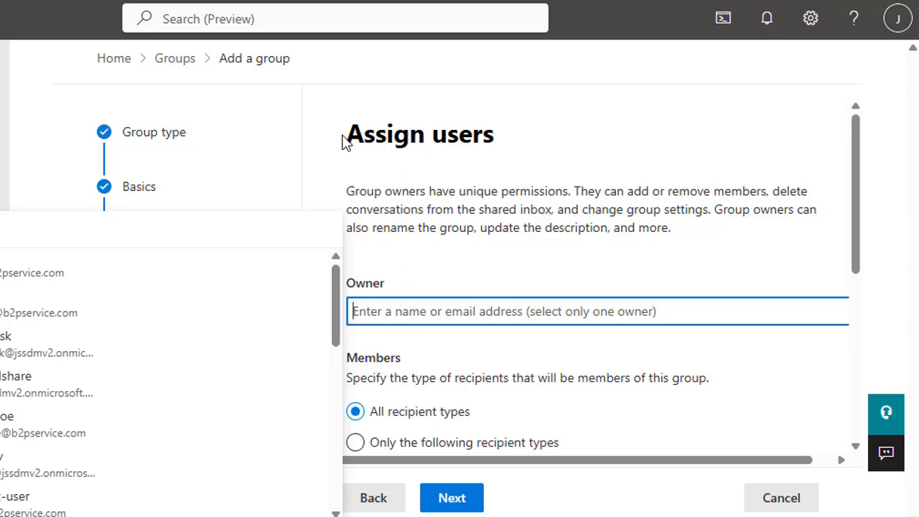
{"action": "left_click_drag", "start_coordinate": [341, 139], "coordinate": [498, 129]}
{"action": "left_click", "coordinate": [433, 313]}
{"action": "scroll", "coordinate": [159, 438], "scroll_direction": "down", "scroll_amount": 3}
{"action": "scroll", "coordinate": [159, 438], "scroll_direction": "down", "scroll_amount": 4}
{"action": "scroll", "coordinate": [159, 438], "scroll_direction": "up", "scroll_amount": 5}
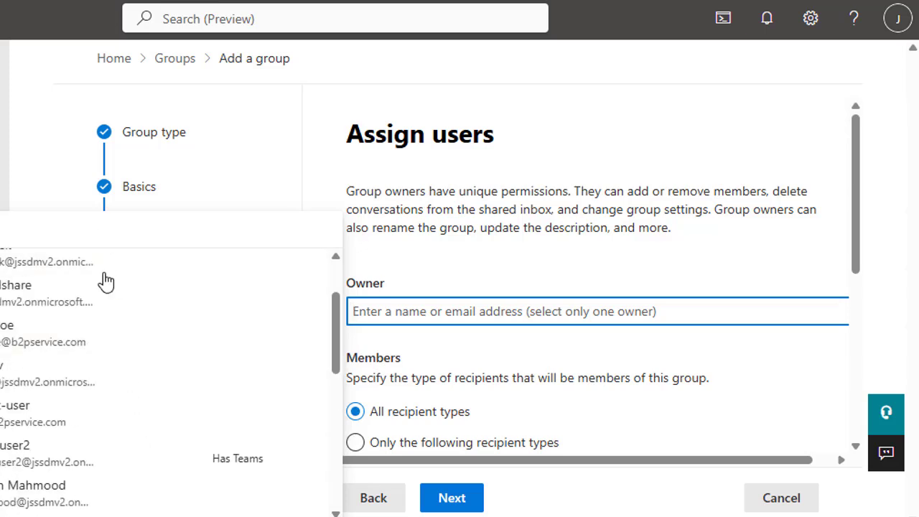
{"action": "type", "text": "j"}
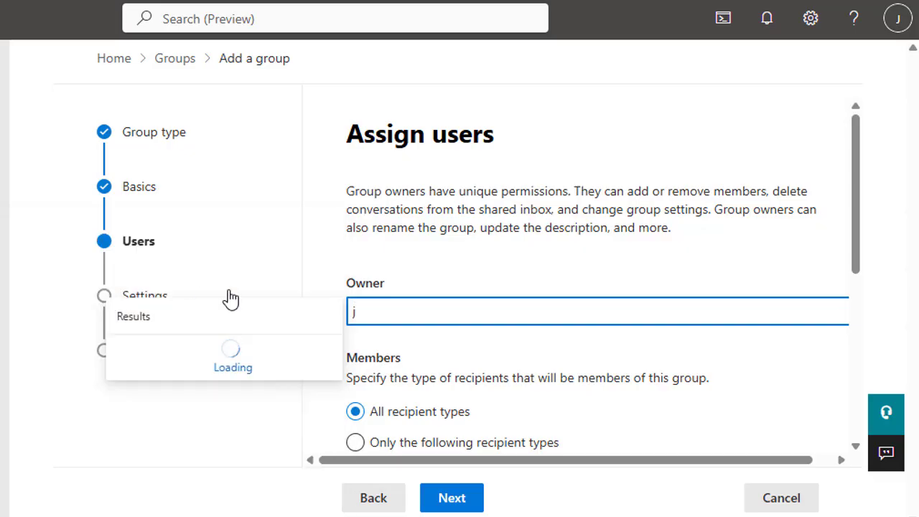
{"action": "type", "text": "ss"}
{"action": "left_click", "coordinate": [99, 476]}
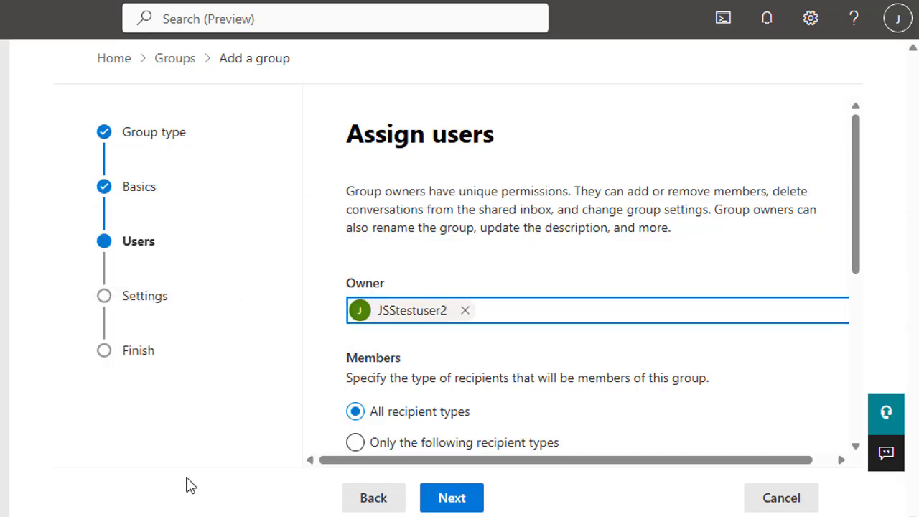
Limit members to users with Exchange mailboxes, mail users with external email addresses, resource mailboxes, and mail contacts with external email addresses.
{"action": "scroll", "coordinate": [460, 352], "scroll_direction": "down", "scroll_amount": 1}
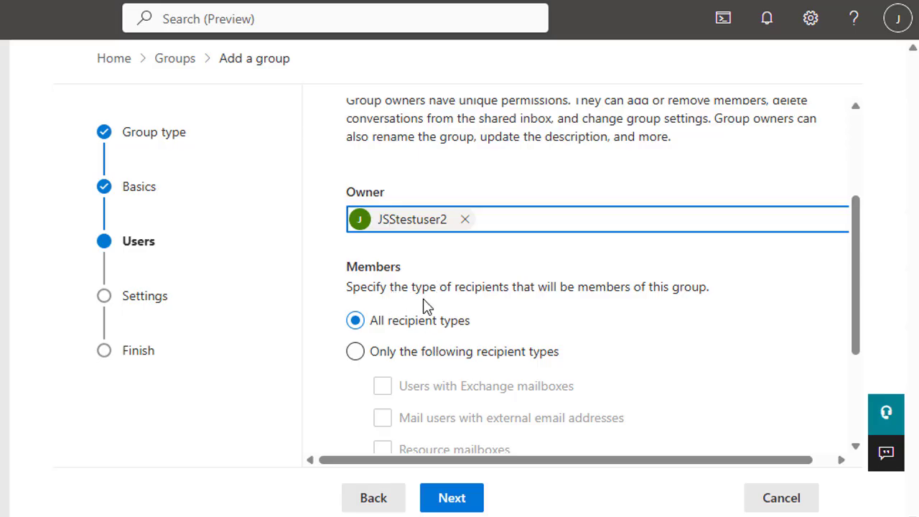
{"action": "scroll", "coordinate": [633, 297], "scroll_direction": "down", "scroll_amount": 2}
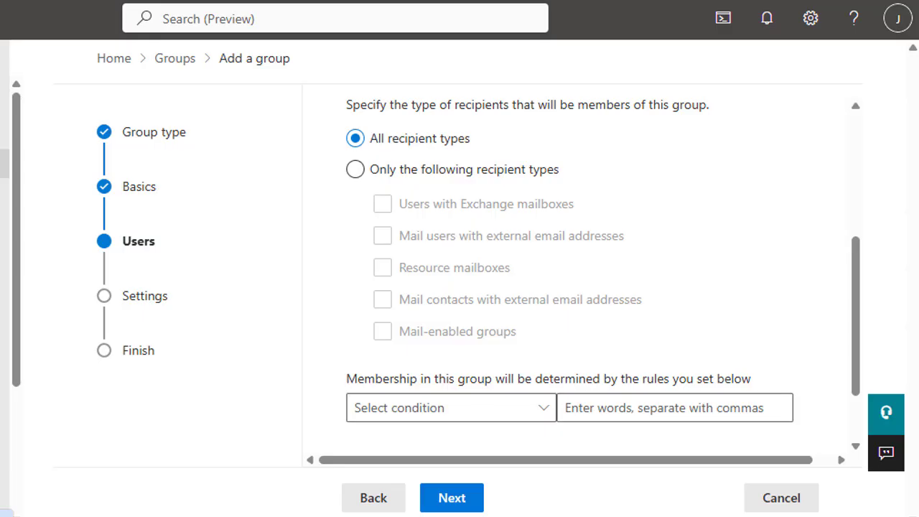
{"action": "left_click", "coordinate": [358, 171]}
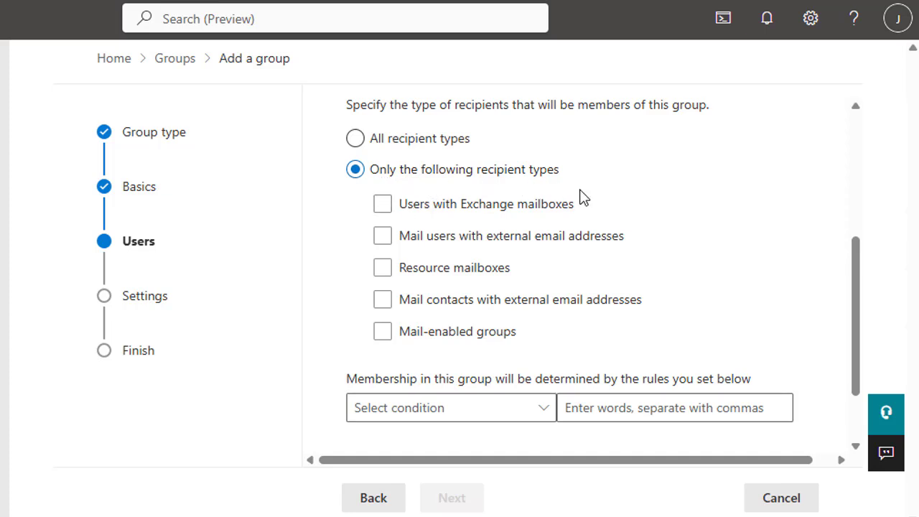
{"action": "left_click", "coordinate": [382, 208]}
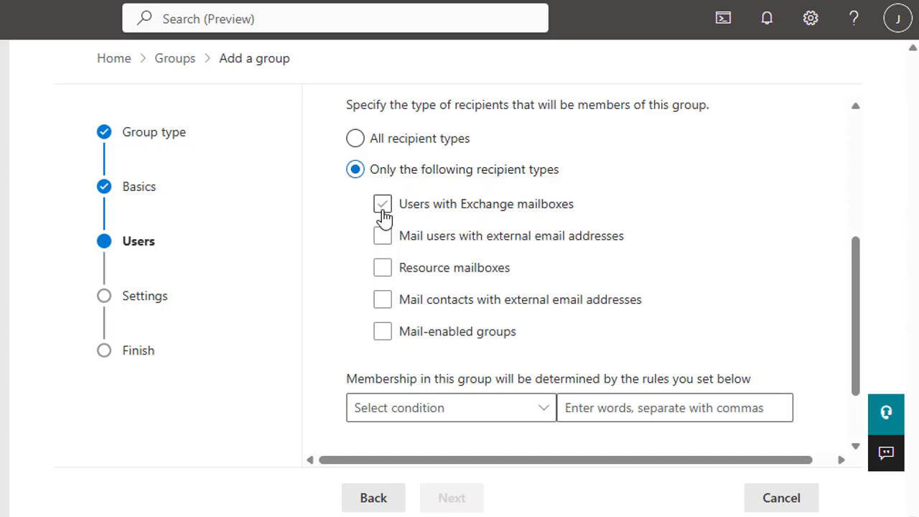
{"action": "left_click", "coordinate": [493, 209]}
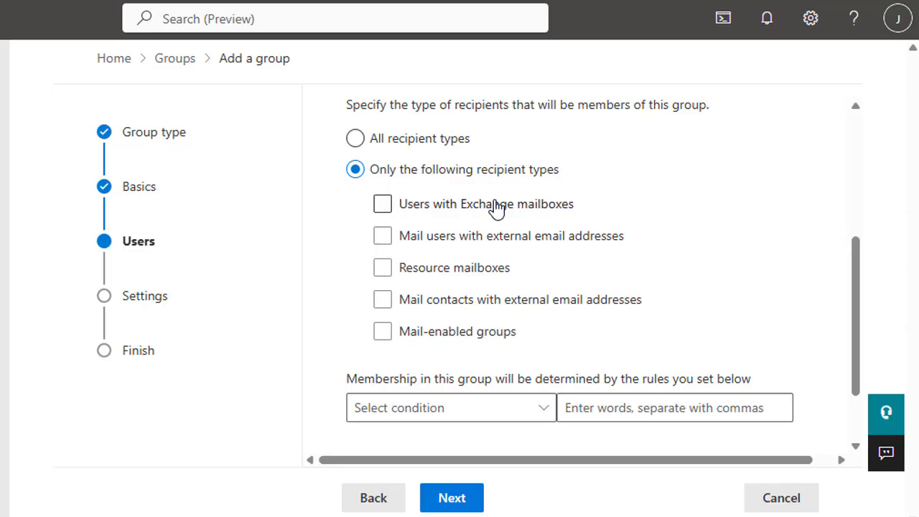
{"action": "left_click", "coordinate": [379, 244]}
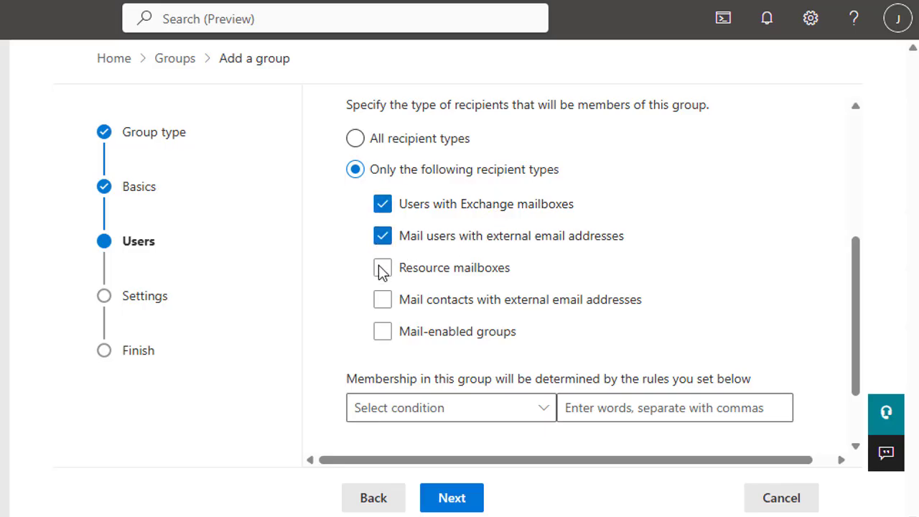
{"action": "left_click", "coordinate": [381, 273]}
{"action": "left_click", "coordinate": [384, 310]}
{"action": "scroll", "coordinate": [470, 222], "scroll_direction": "down", "scroll_amount": 1}
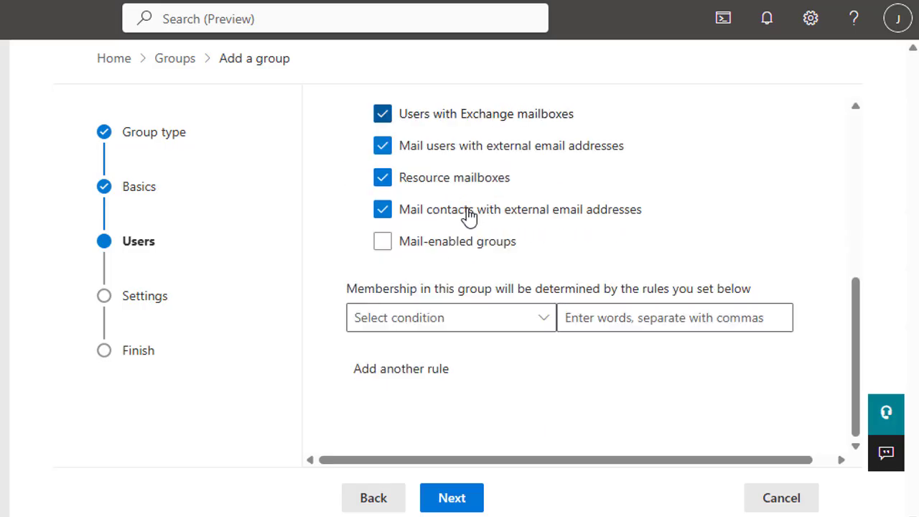
Add a membership rule that requires the Department to be "Sales".
{"action": "left_click", "coordinate": [532, 328]}
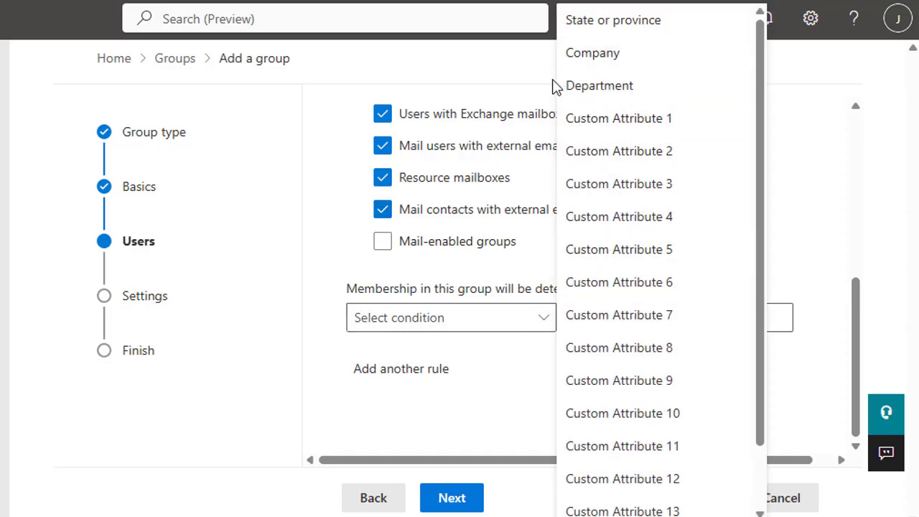
{"action": "left_click", "coordinate": [465, 340]}
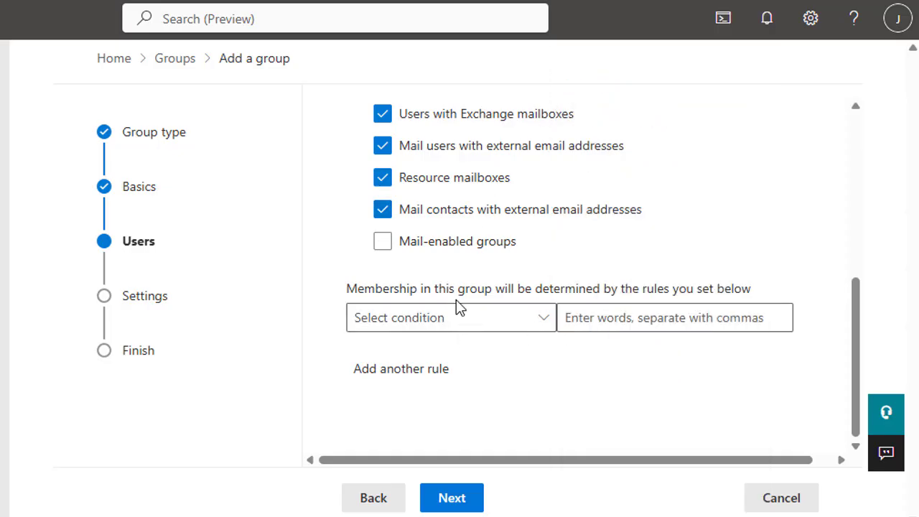
{"action": "left_click", "coordinate": [544, 323]}
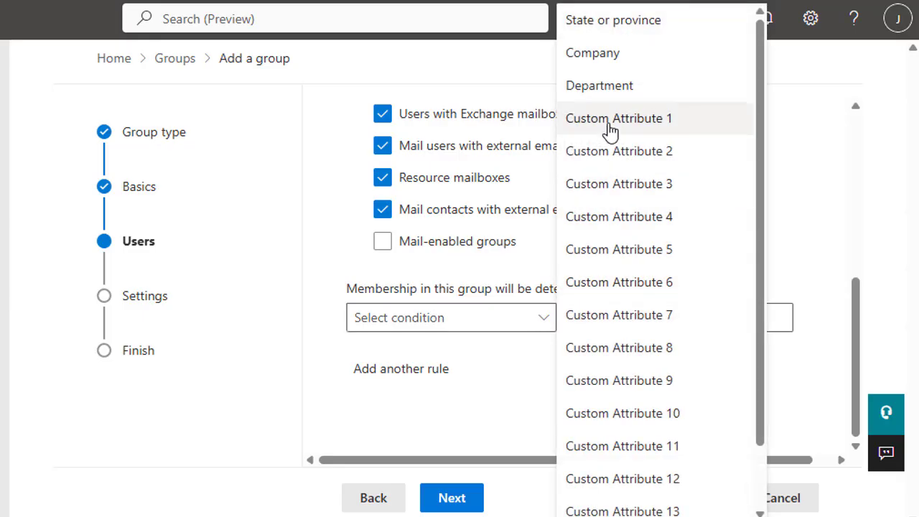
{"action": "scroll", "coordinate": [618, 197], "scroll_direction": "down", "scroll_amount": 1}
{"action": "scroll", "coordinate": [627, 204], "scroll_direction": "up", "scroll_amount": 1}
{"action": "scroll", "coordinate": [687, 243], "scroll_direction": "down", "scroll_amount": 1}
{"action": "scroll", "coordinate": [688, 242], "scroll_direction": "up", "scroll_amount": 1}
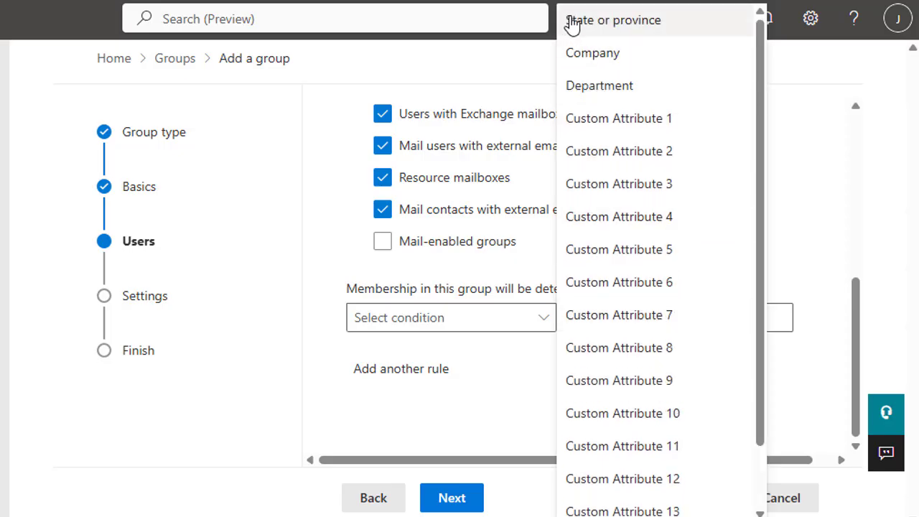
{"action": "left_click", "coordinate": [615, 89]}
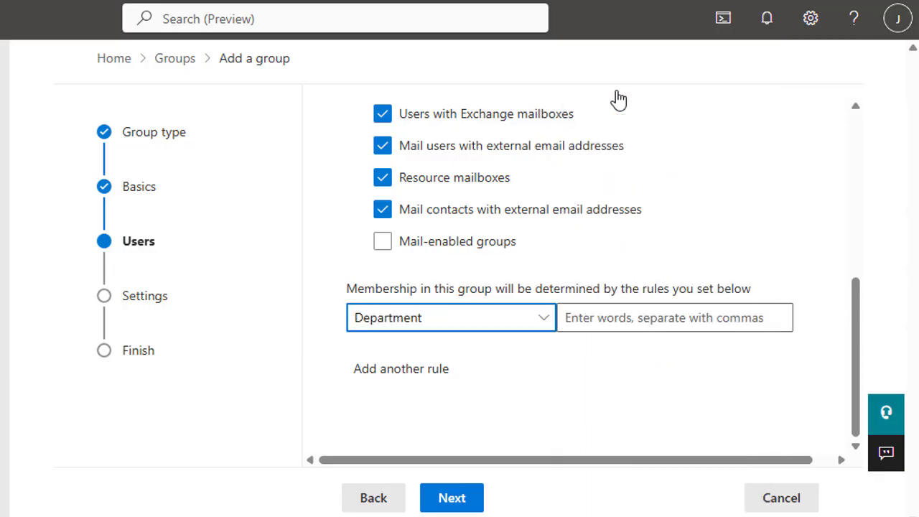
{"action": "left_click", "coordinate": [715, 318]}
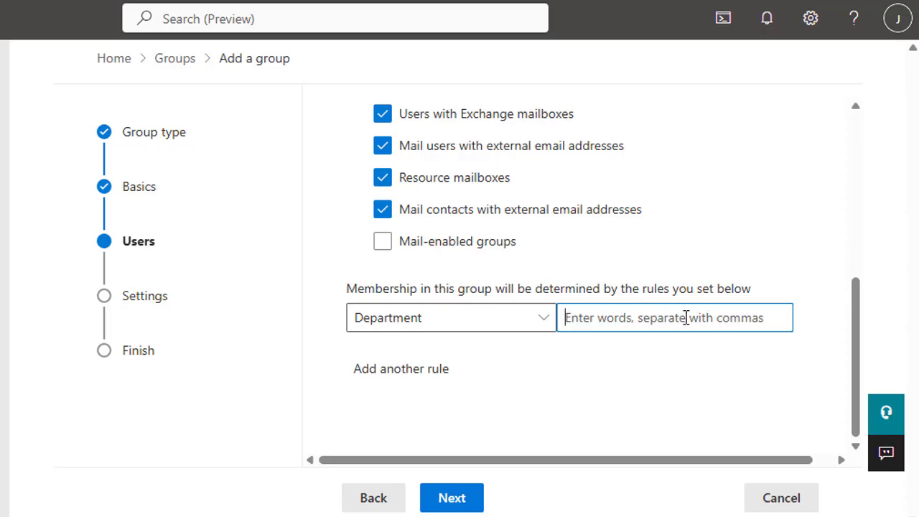
{"action": "type", "text": "Sake"}
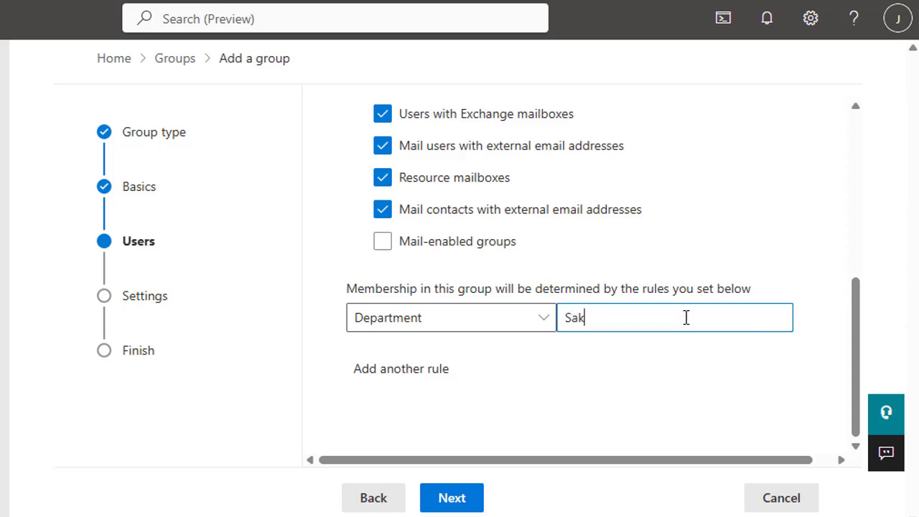
{"action": "key", "text": "BackSpace"}
{"action": "key", "text": "BackSpace"}
{"action": "type", "text": "les"}
Add a second membership rule with State or province set to "New York", and continue to the group settings.
{"action": "left_click", "coordinate": [439, 372]}
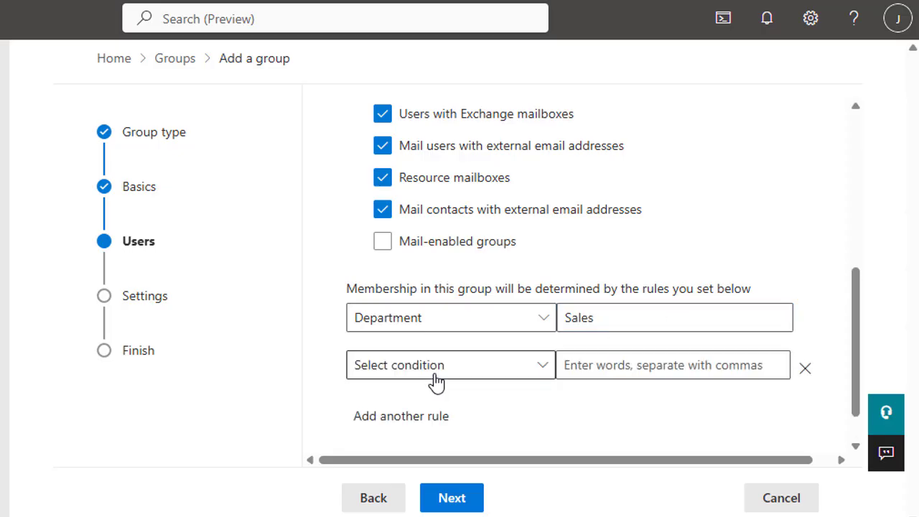
{"action": "left_click", "coordinate": [490, 372]}
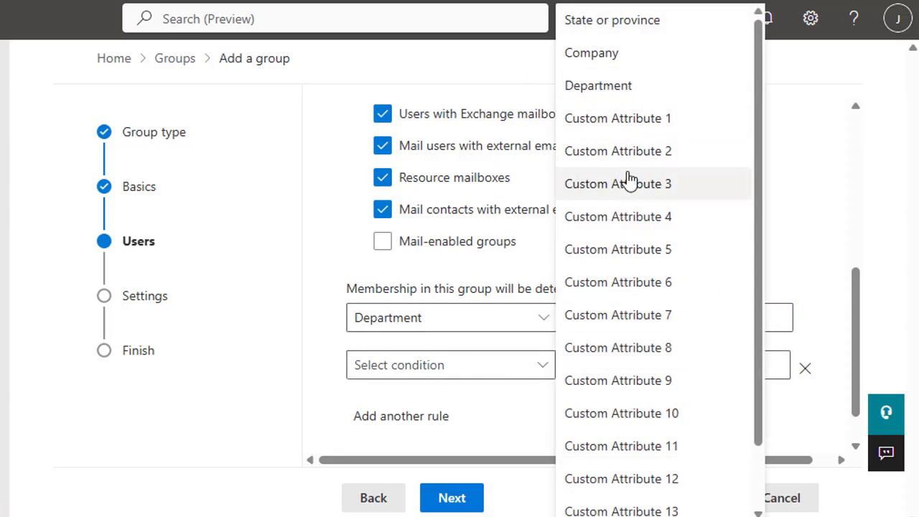
{"action": "left_click", "coordinate": [633, 28]}
{"action": "left_click", "coordinate": [643, 369]}
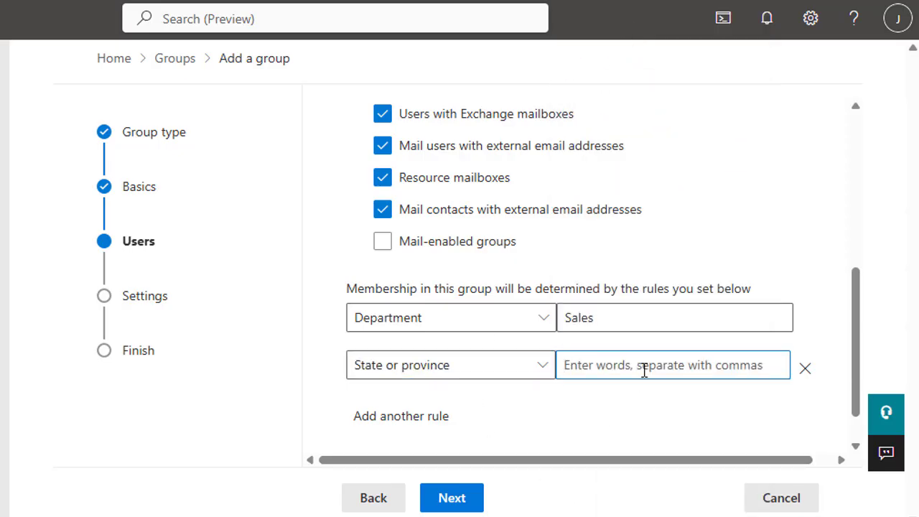
{"action": "type", "text": "New"}
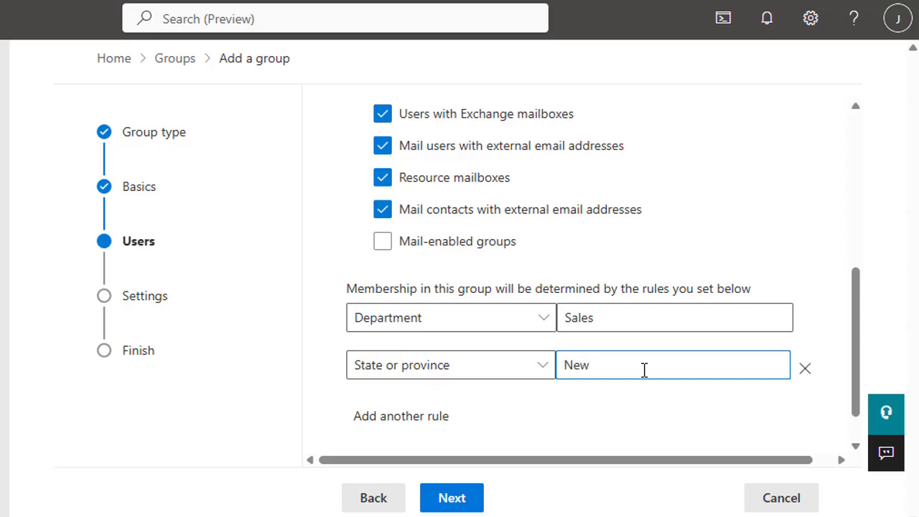
{"action": "type", "text": " Yop"}
{"action": "key", "text": "BackSpace"}
{"action": "type", "text": "rk"}
{"action": "scroll", "coordinate": [631, 368], "scroll_direction": "down", "scroll_amount": 1}
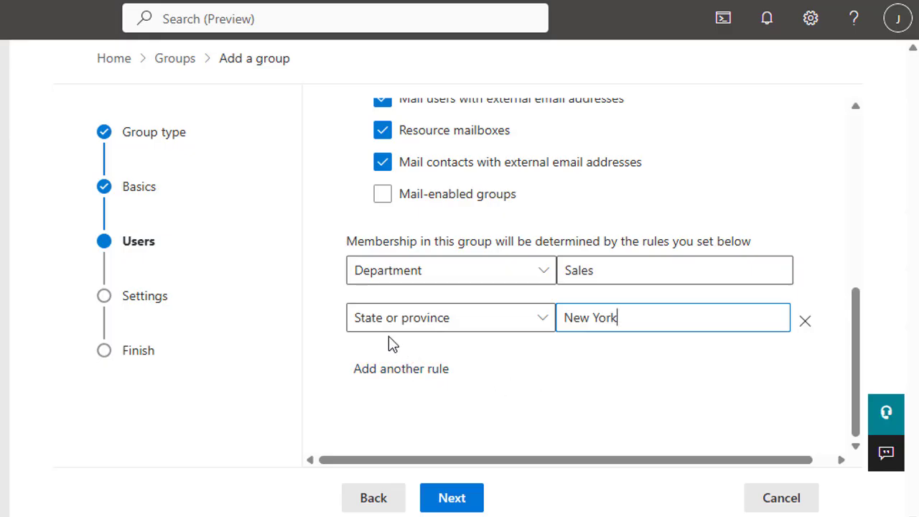
{"action": "left_click", "coordinate": [470, 498]}
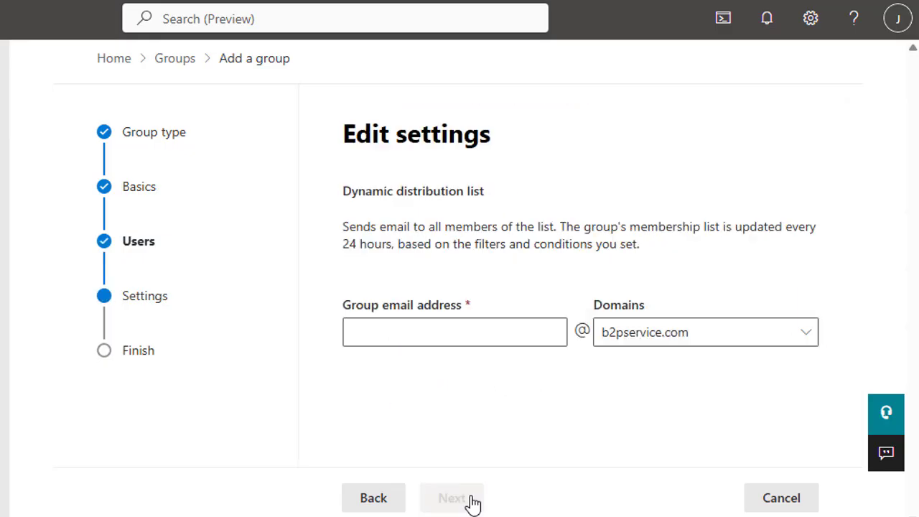
Set the group's email alias to "Itteam" and continue to the review.
{"action": "left_click", "coordinate": [455, 328]}
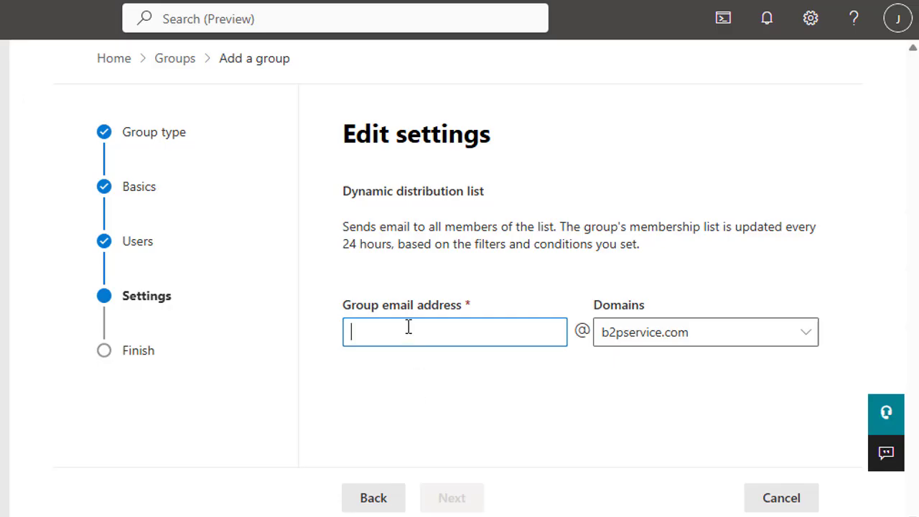
{"action": "type", "text": "Itteam"}
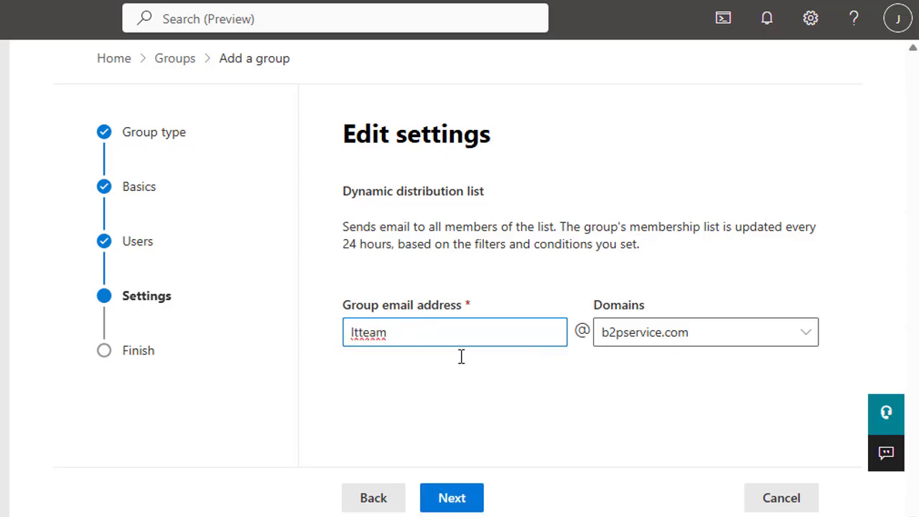
{"action": "left_click", "coordinate": [470, 500]}
Review the summary of the All Sales Staff group, create the group and close the wizard.
{"action": "scroll", "coordinate": [421, 332], "scroll_direction": "down", "scroll_amount": 3}
{"action": "scroll", "coordinate": [422, 333], "scroll_direction": "up", "scroll_amount": 3}
{"action": "scroll", "coordinate": [424, 333], "scroll_direction": "down", "scroll_amount": 1}
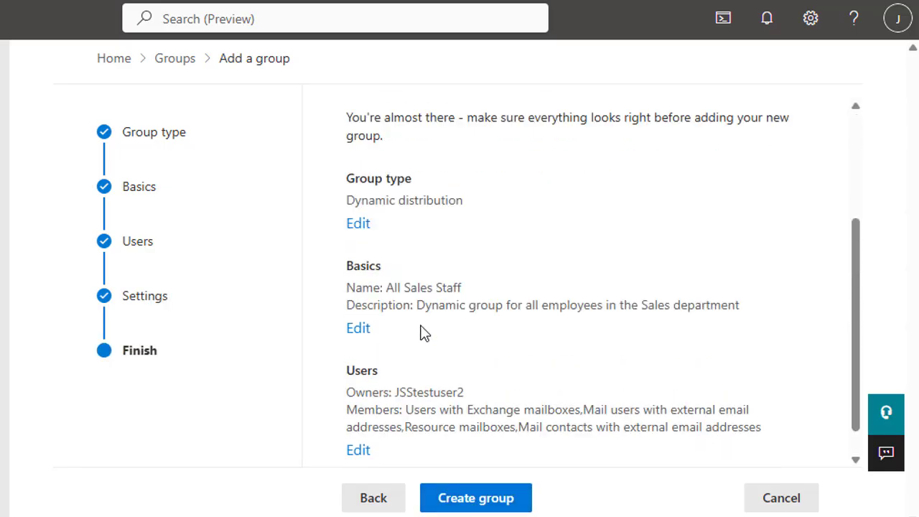
{"action": "scroll", "coordinate": [423, 332], "scroll_direction": "down", "scroll_amount": 1}
{"action": "scroll", "coordinate": [424, 332], "scroll_direction": "up", "scroll_amount": 2}
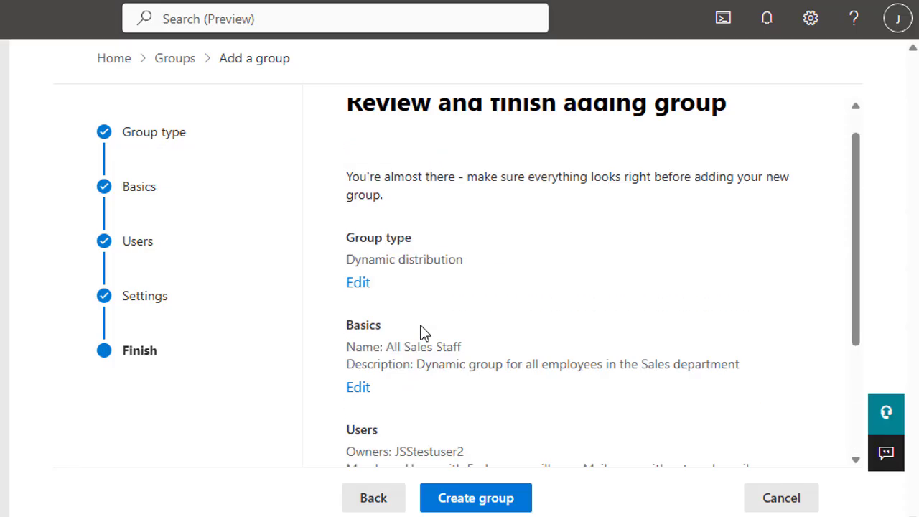
{"action": "left_click", "coordinate": [498, 505]}
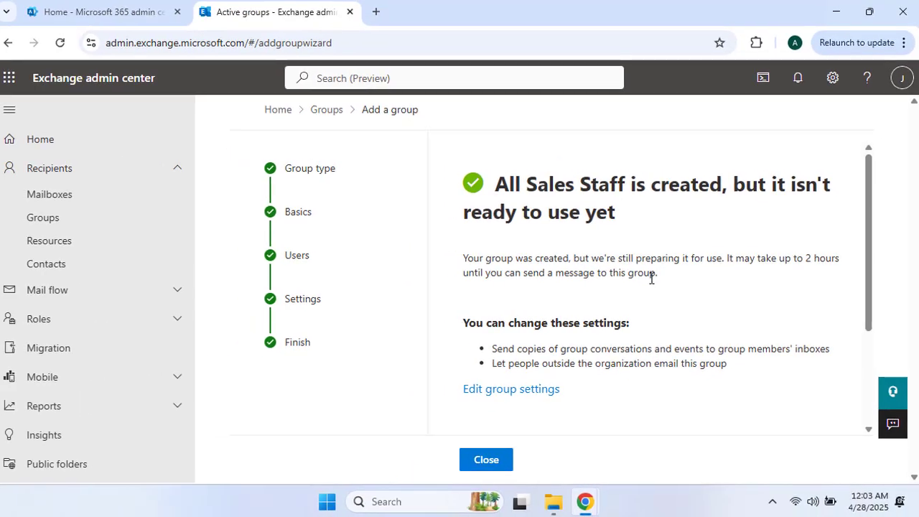
{"action": "left_click", "coordinate": [491, 465]}
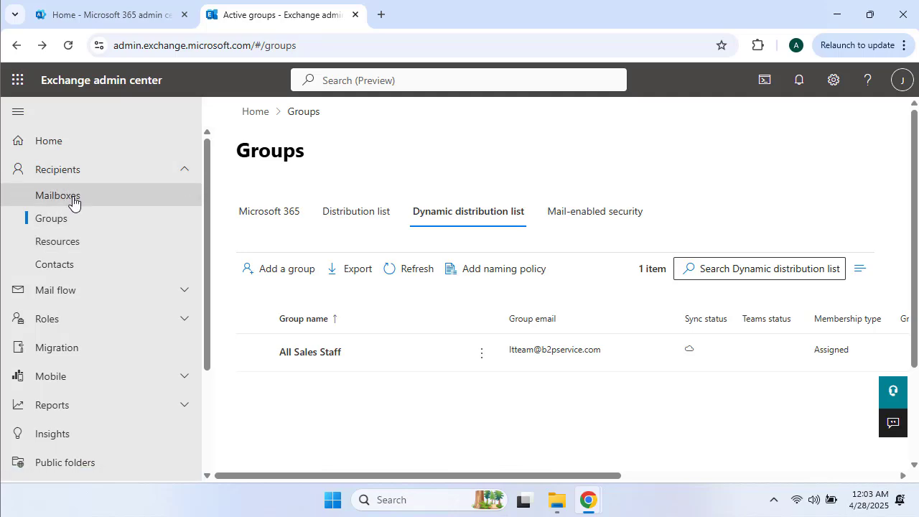
Open the contact information of the JSStestuser2 mailbox for editing and expand its additional contact fields.
{"action": "left_click", "coordinate": [69, 196]}
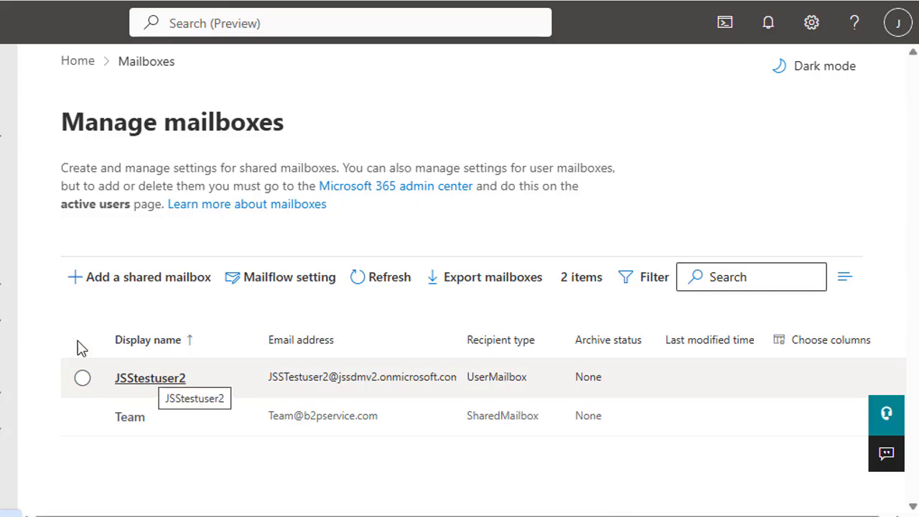
{"action": "left_click", "coordinate": [163, 380]}
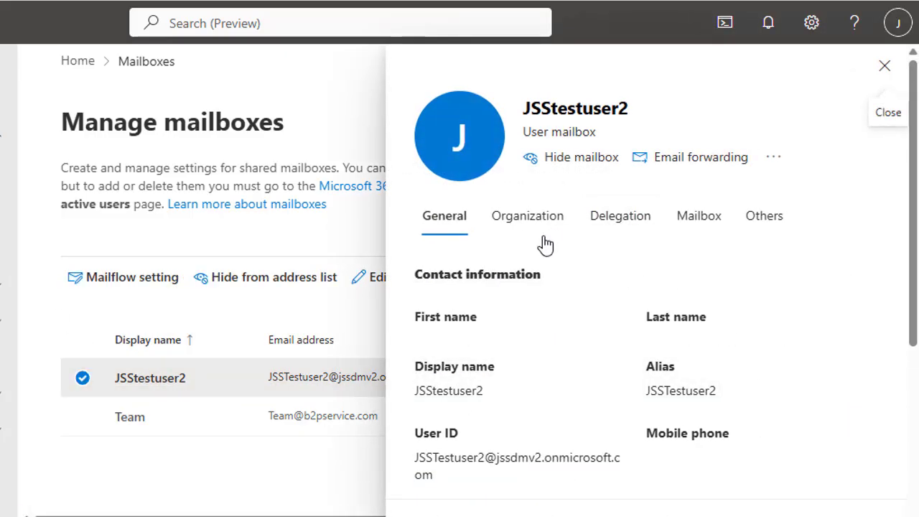
{"action": "scroll", "coordinate": [539, 330], "scroll_direction": "down", "scroll_amount": 4}
{"action": "scroll", "coordinate": [538, 334], "scroll_direction": "up", "scroll_amount": 2}
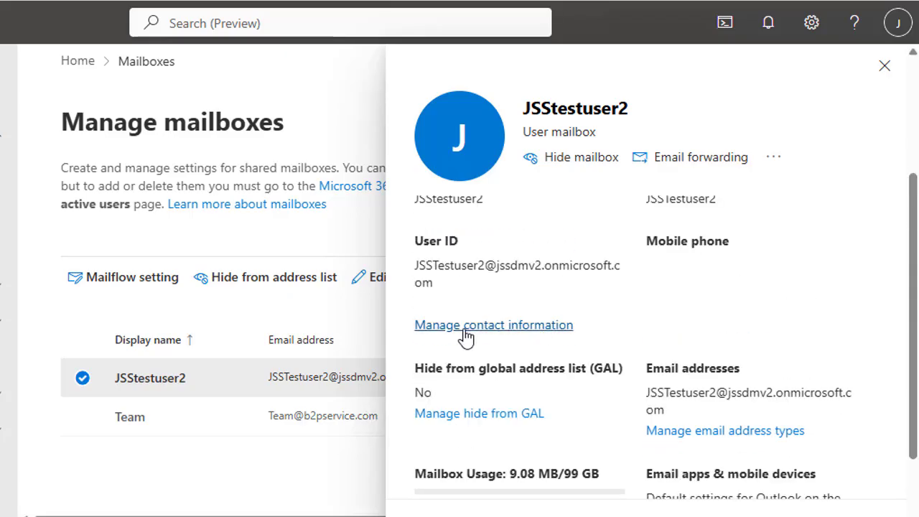
{"action": "left_click", "coordinate": [525, 326]}
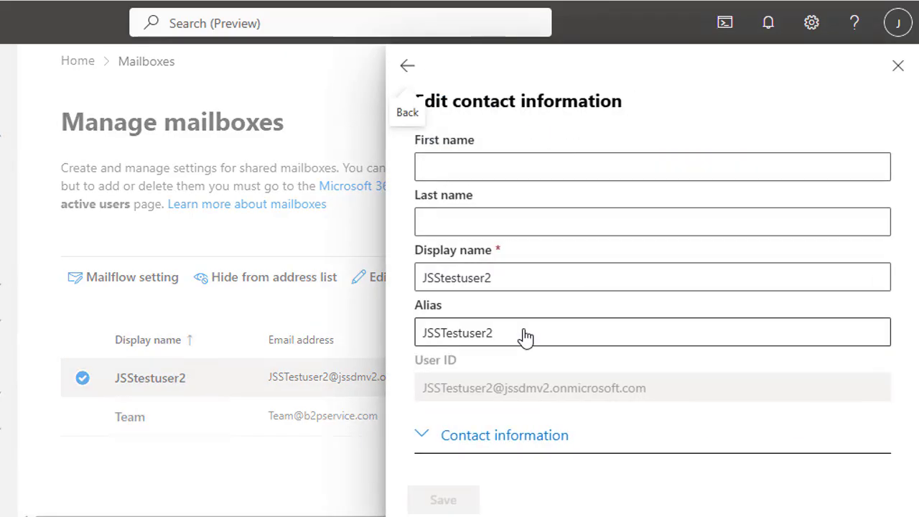
{"action": "left_click", "coordinate": [421, 436]}
Set the State or province of the JSStestuser2 mailbox to "New York".
{"action": "scroll", "coordinate": [629, 310], "scroll_direction": "down", "scroll_amount": 3}
{"action": "scroll", "coordinate": [629, 306], "scroll_direction": "down", "scroll_amount": 4}
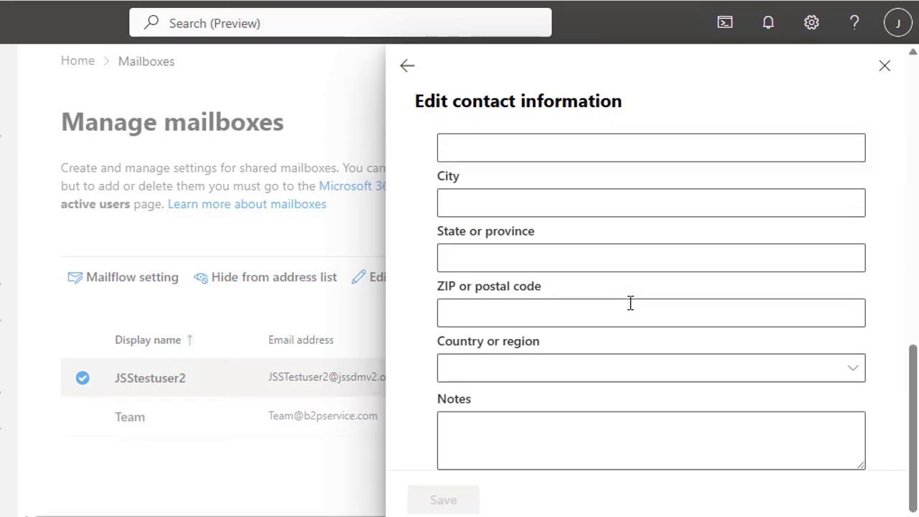
{"action": "scroll", "coordinate": [572, 322], "scroll_direction": "up", "scroll_amount": 1}
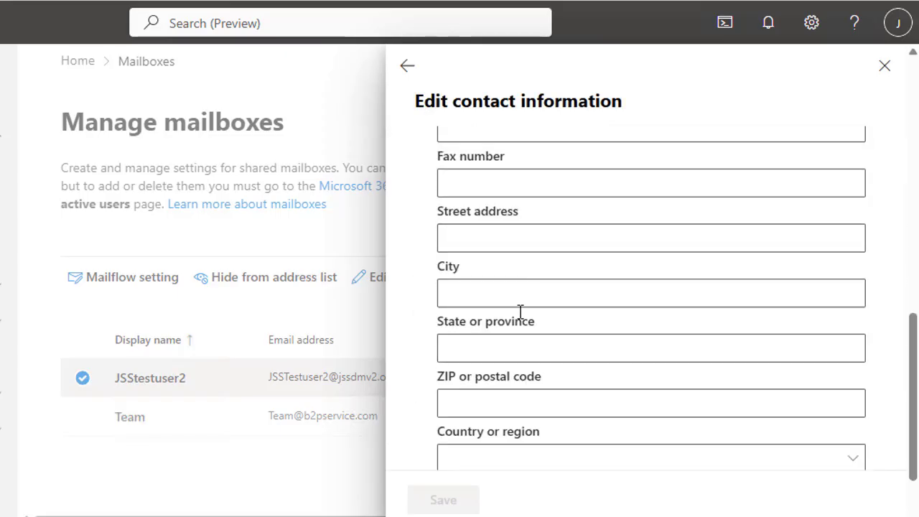
{"action": "left_click", "coordinate": [515, 347]}
{"action": "type", "text": "New you"}
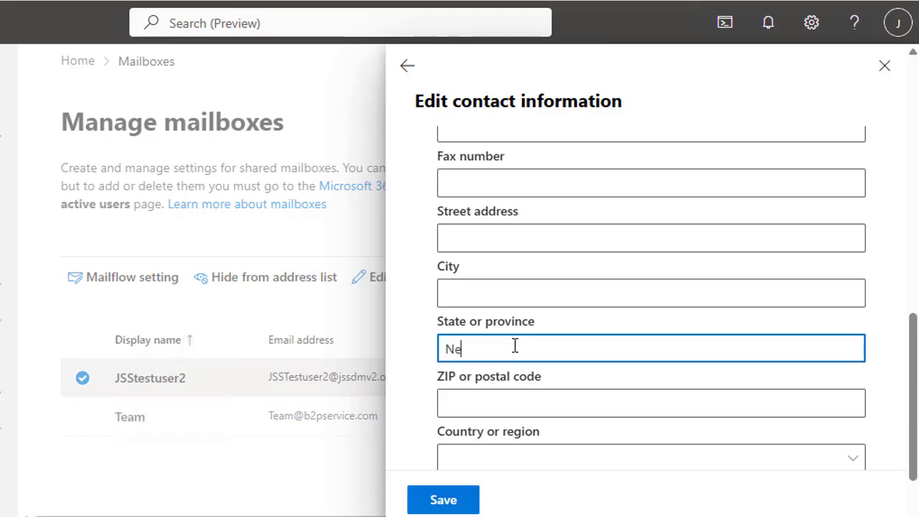
{"action": "key", "text": "BackSpace"}
{"action": "key", "text": "BackSpace"}
{"action": "key", "text": "BackSpace"}
{"action": "type", "text": "Yop"}
{"action": "type", "text": "rk"}
Set the mailbox's Department to "Sales", save the contact information and close the mailbox details.
{"action": "scroll", "coordinate": [516, 345], "scroll_direction": "down", "scroll_amount": 1}
{"action": "scroll", "coordinate": [581, 390], "scroll_direction": "up", "scroll_amount": 6}
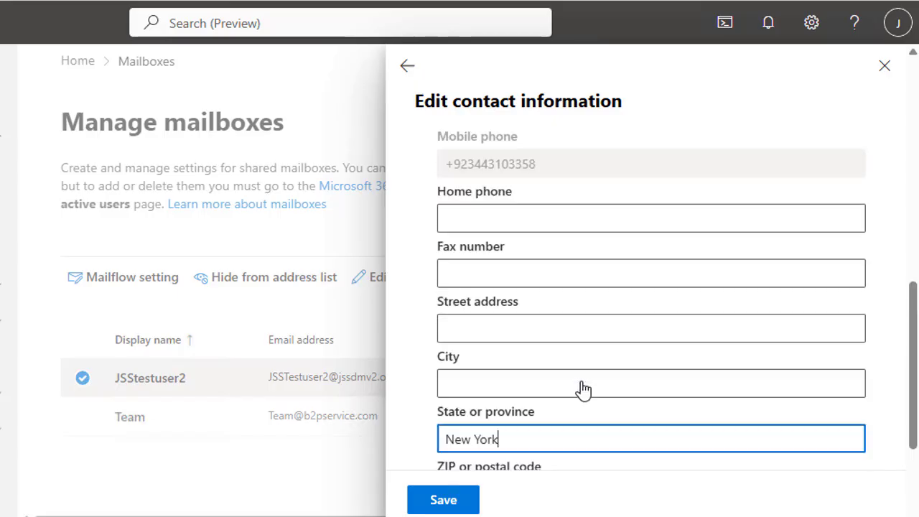
{"action": "scroll", "coordinate": [583, 388], "scroll_direction": "up", "scroll_amount": 3}
{"action": "left_click", "coordinate": [500, 375]}
{"action": "type", "text": "Sales"}
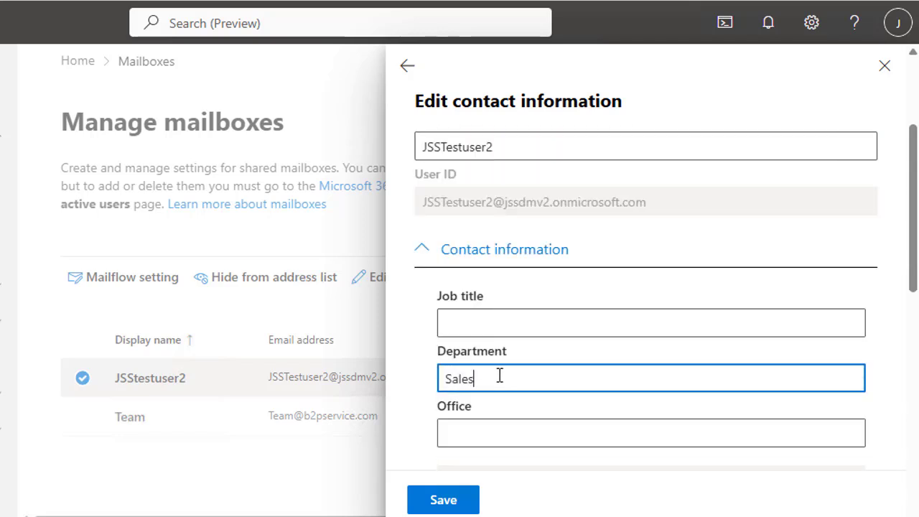
{"action": "left_click", "coordinate": [454, 502]}
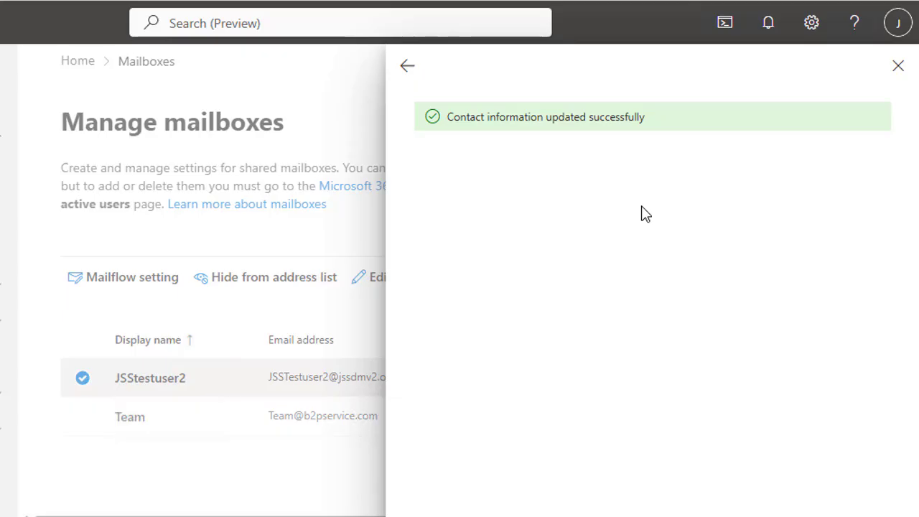
{"action": "left_click", "coordinate": [898, 66]}
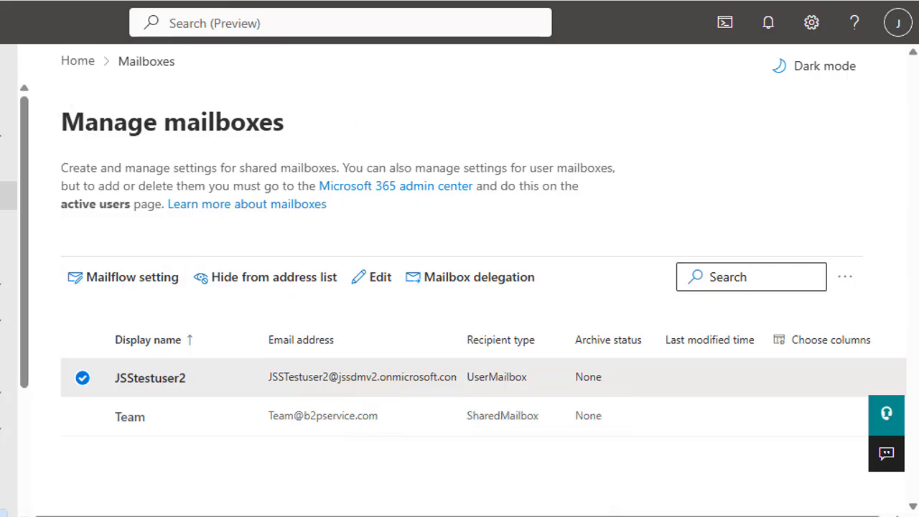
Return to the list of groups under Recipients.
{"action": "left_click", "coordinate": [9, 195]}
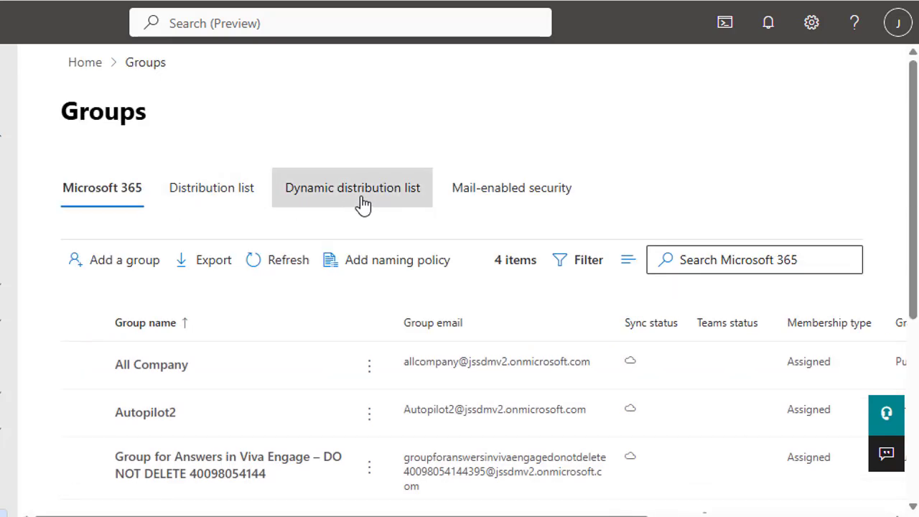